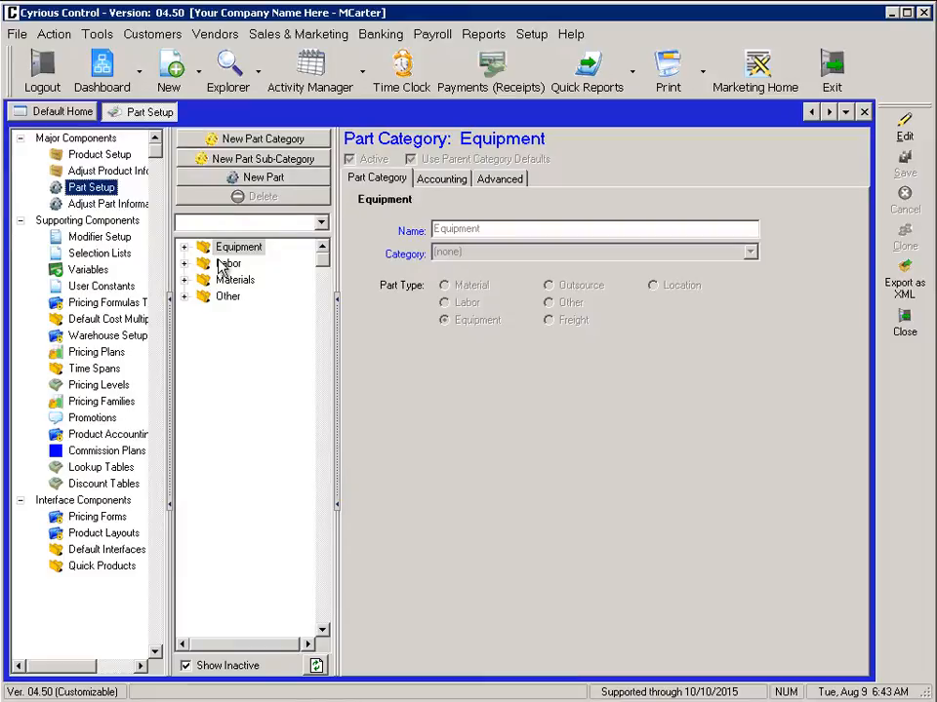
- Clone the Oracal 651 Intermediate Black - White part from Materials > Cut Vinyls > Intermediate Vinyls
left_click(184, 281)
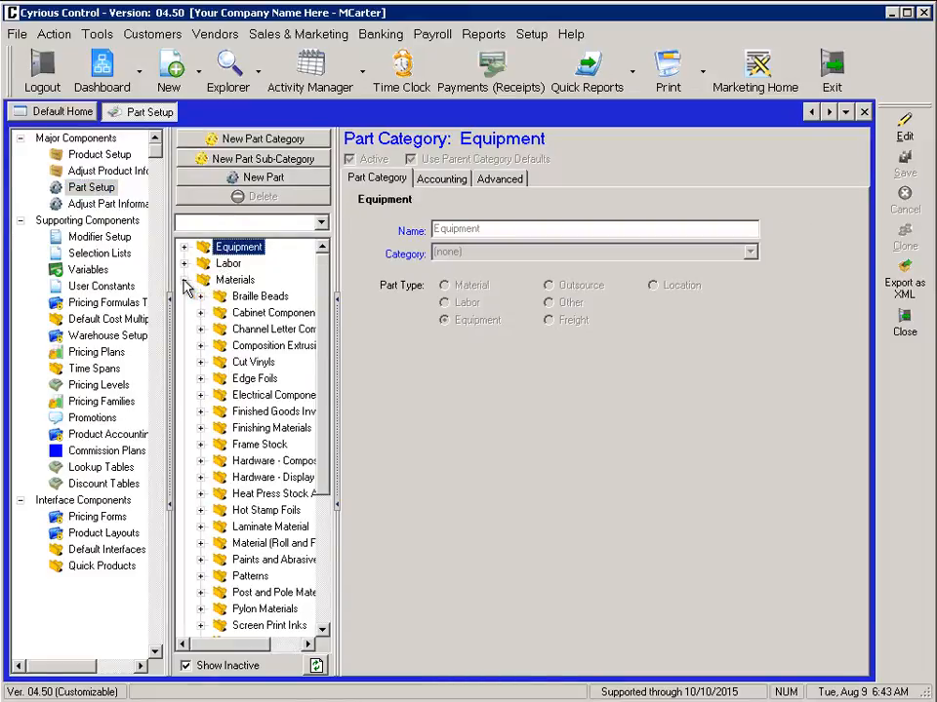
left_click_drag(332, 363, 404, 372)
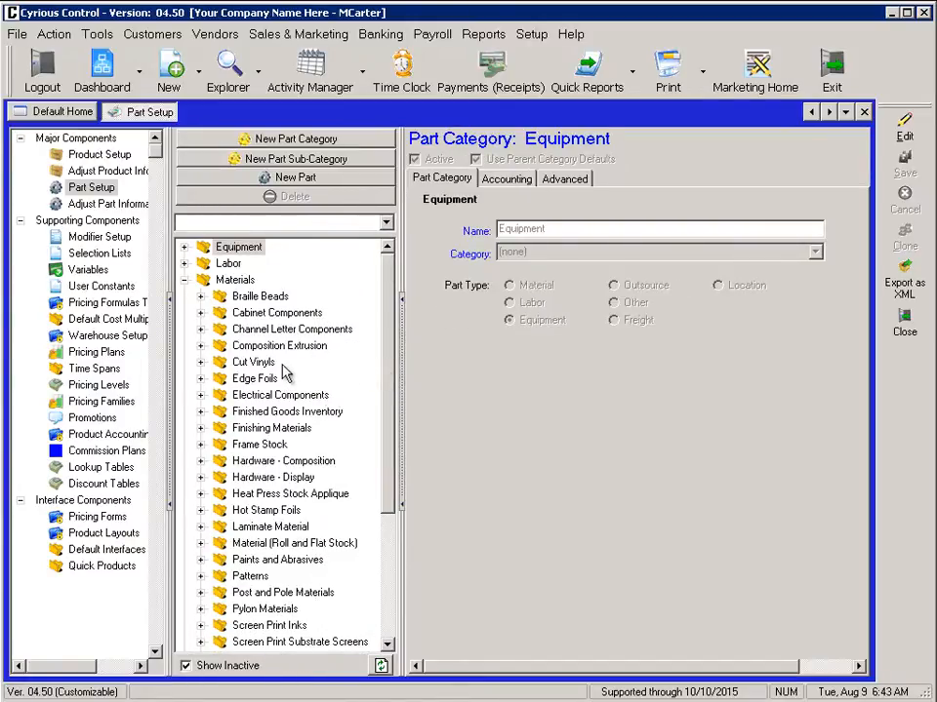
left_click(201, 363)
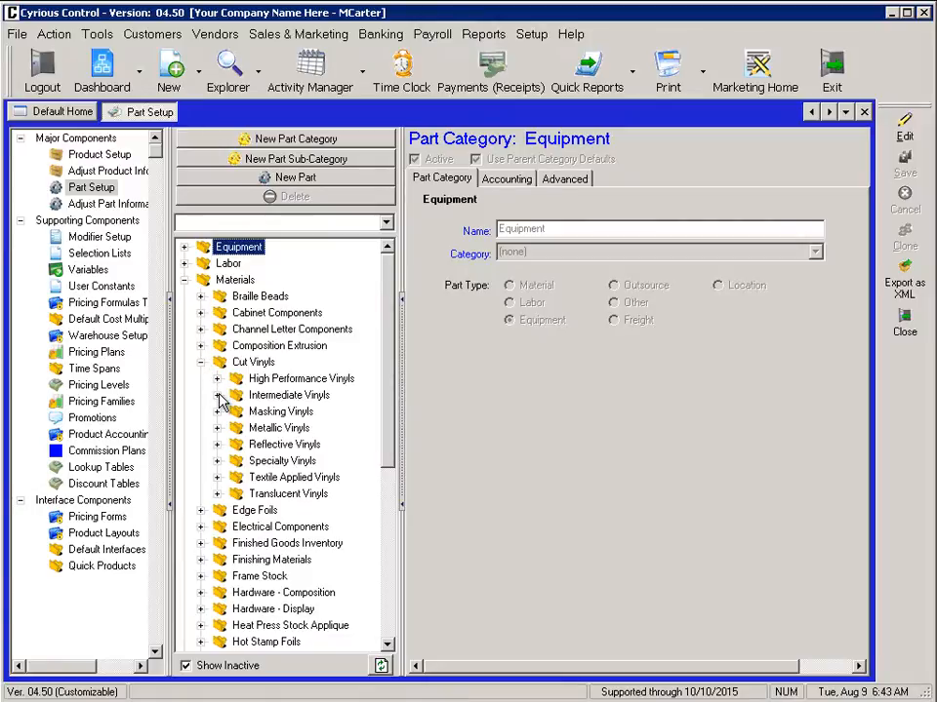
left_click(217, 395)
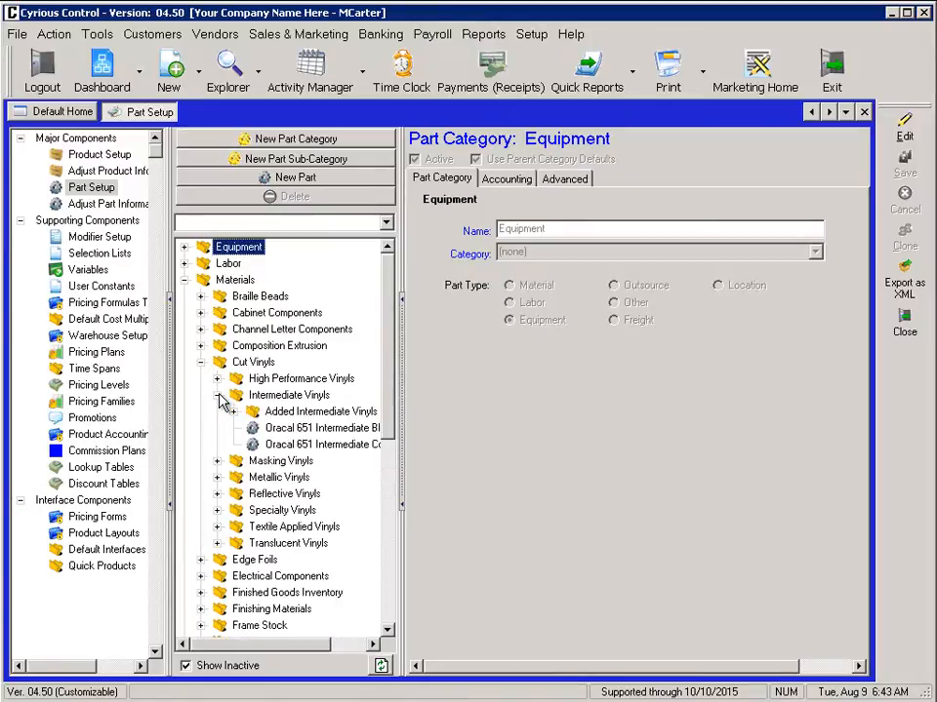
left_click(278, 429)
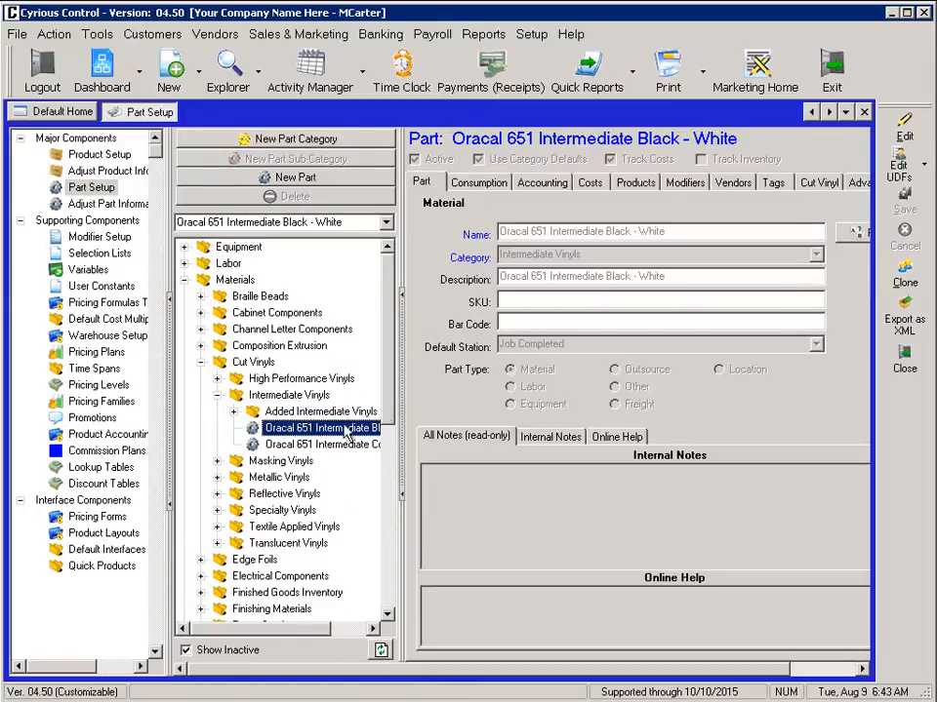
left_click(904, 278)
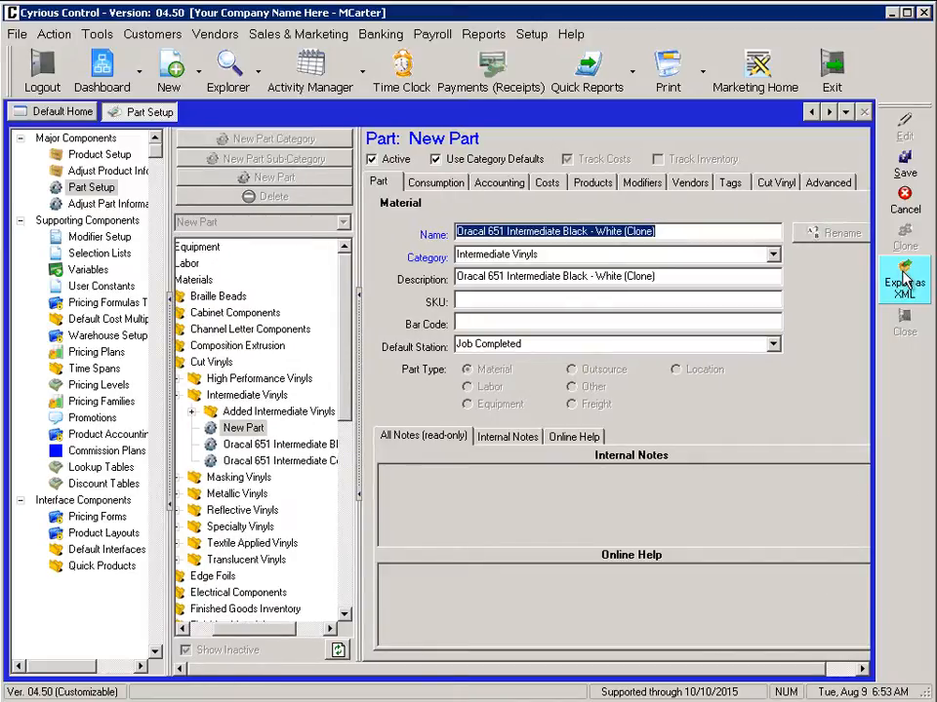
- Name the cloned part Oracal Intermediate Colors and save it
type("Oracal ")
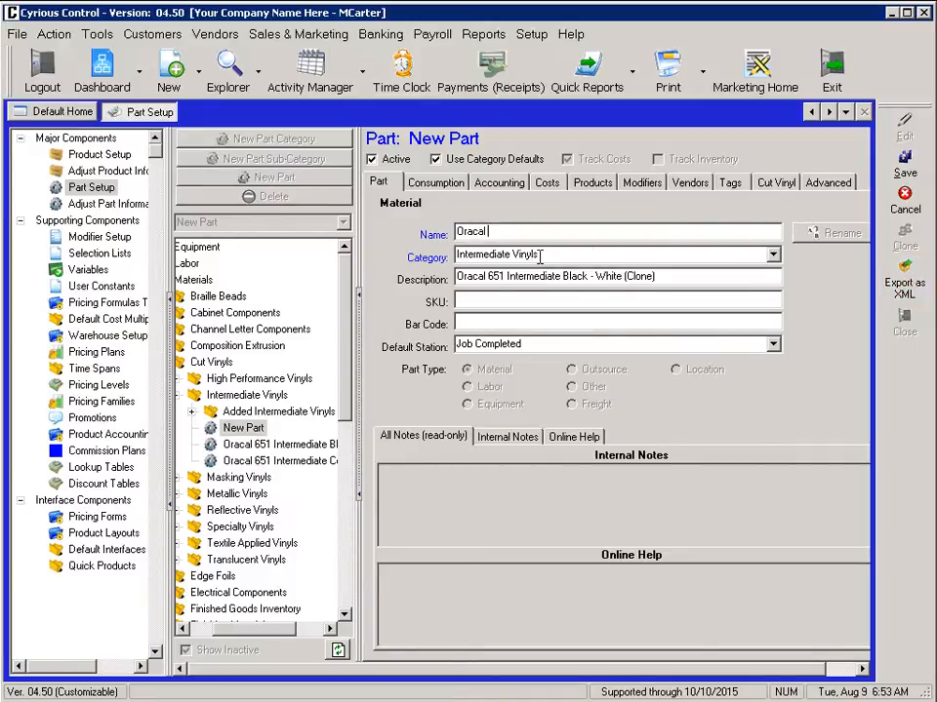
type("Intermediate Co")
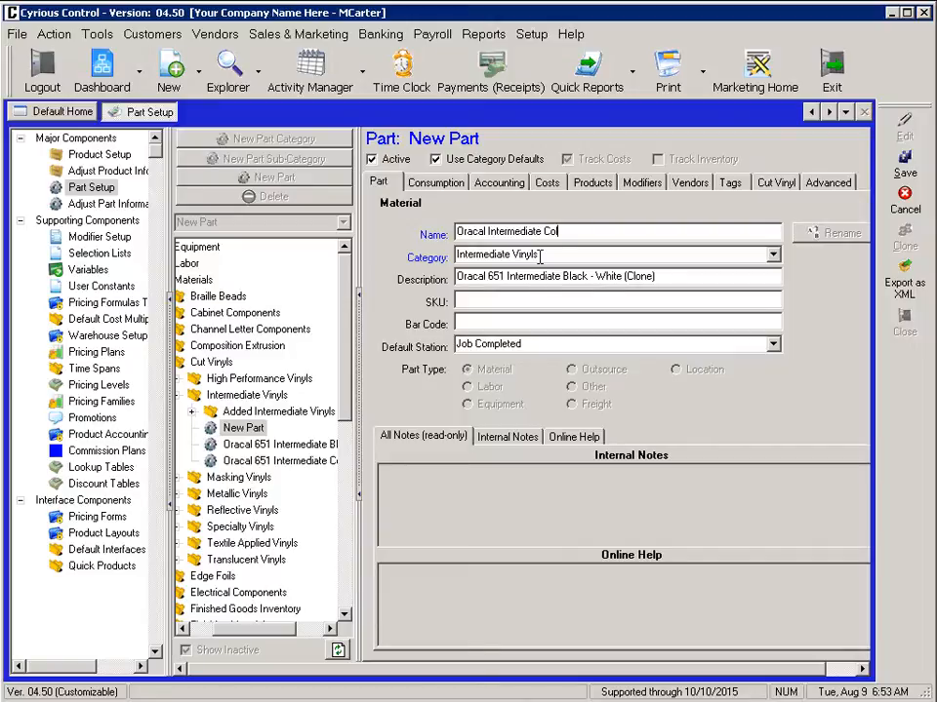
type("lors")
left_click(907, 168)
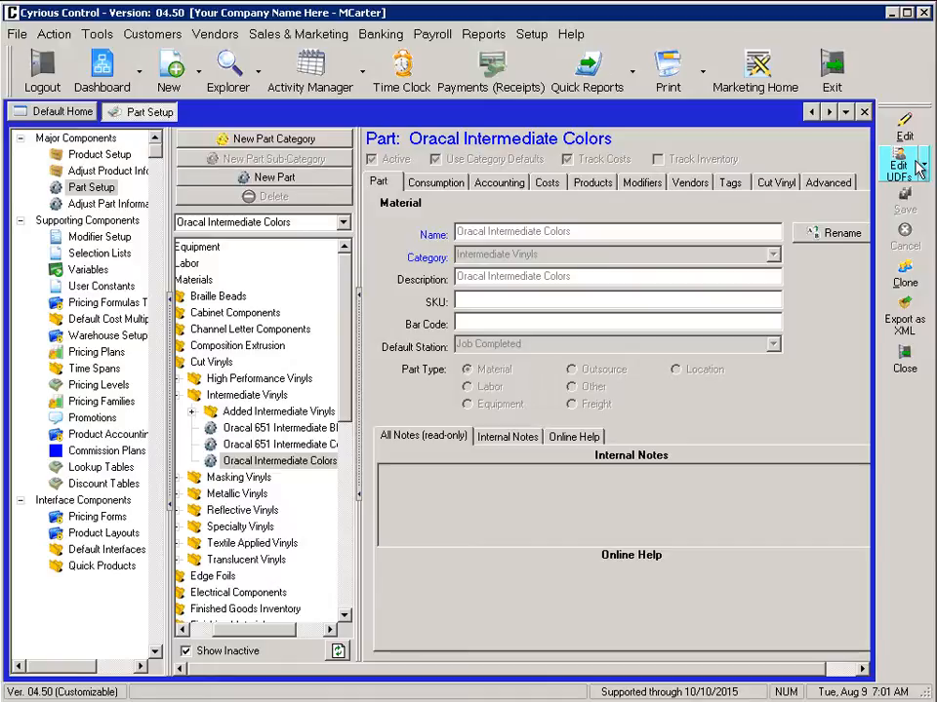
- Create a new estimate and open the RTA Cut Vinyl (Ready To Apply) product from Cut Vinyl Signs
left_click(198, 70)
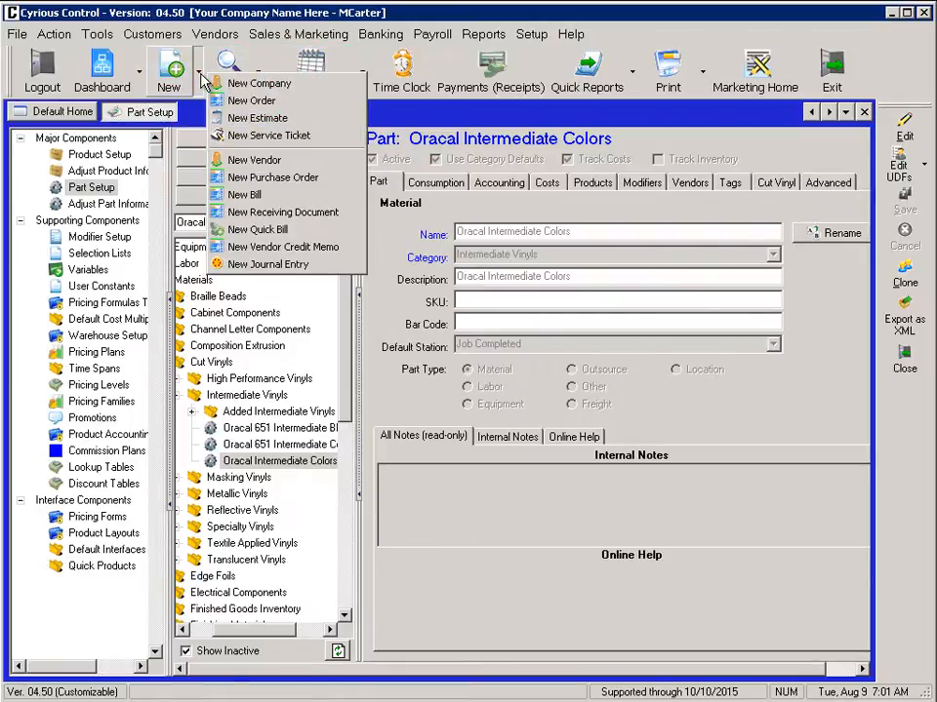
left_click(266, 118)
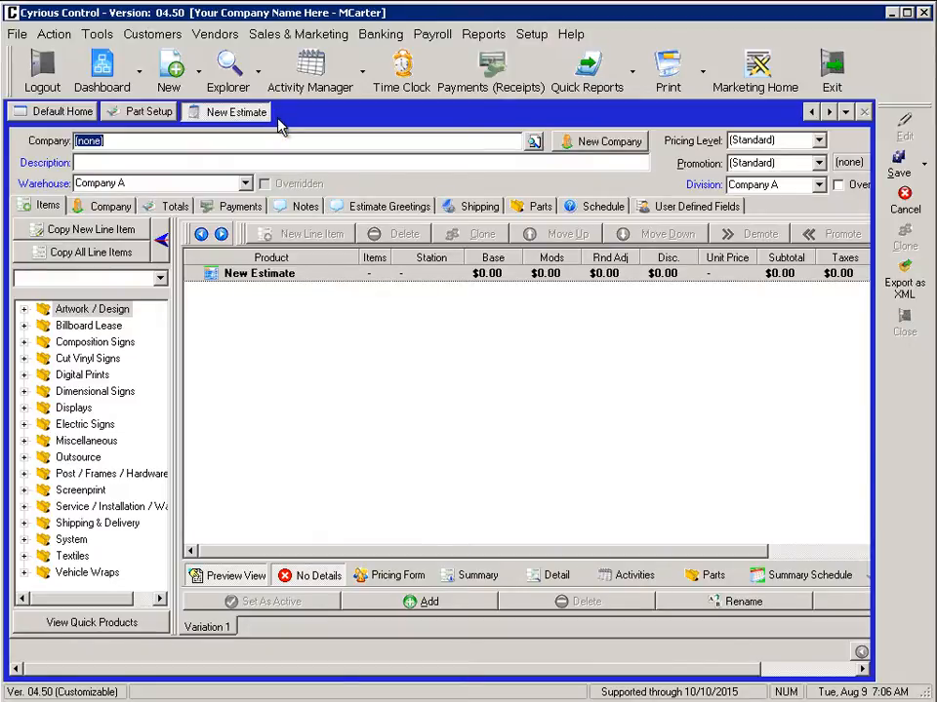
left_click(25, 358)
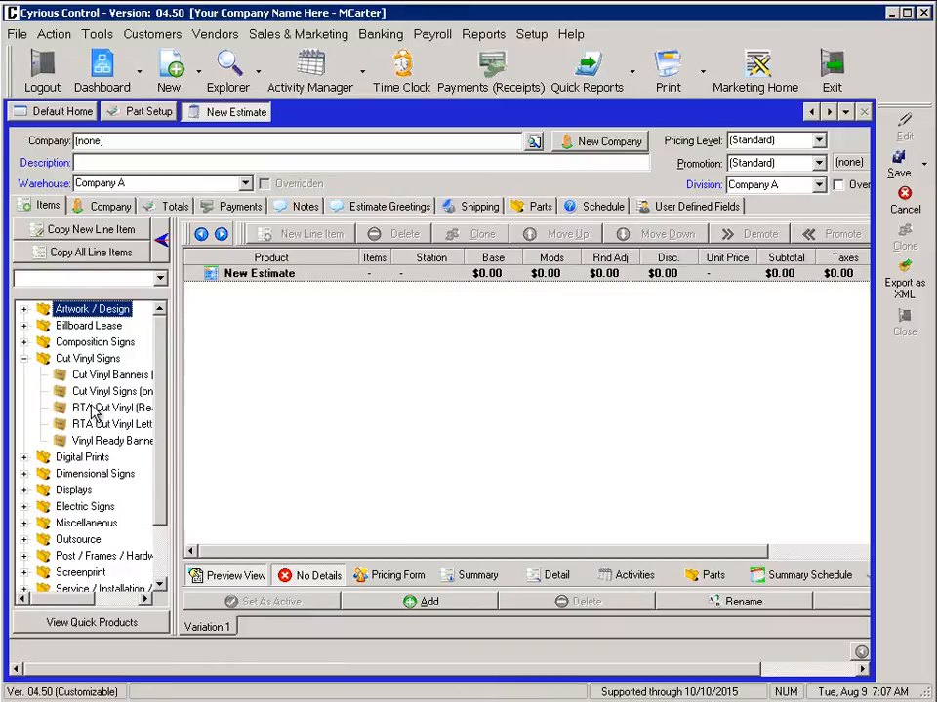
double_click(83, 407)
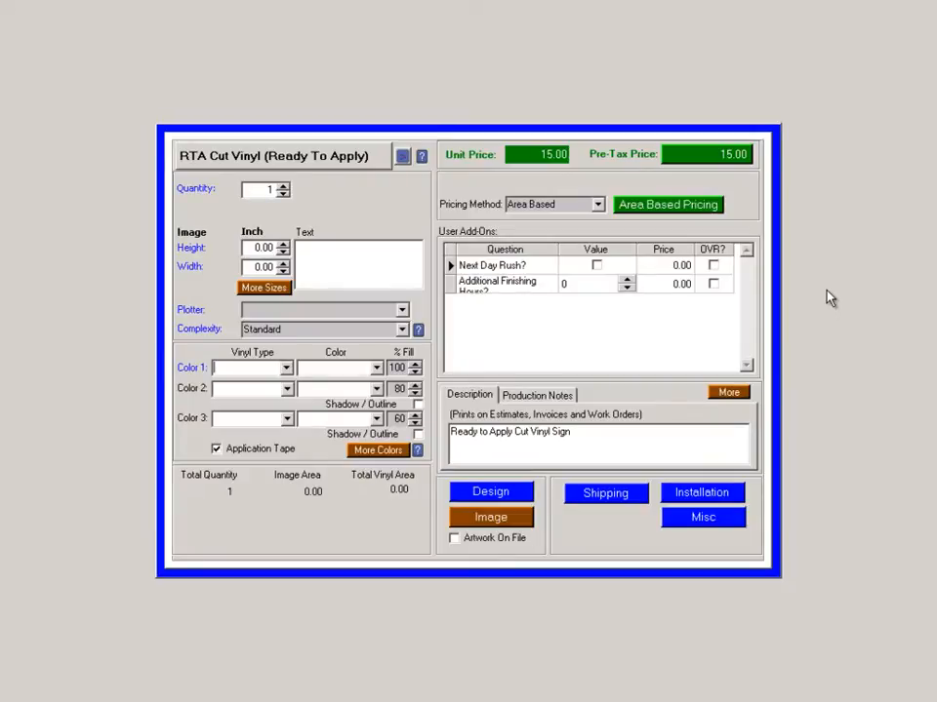
- Set Color 1's vinyl type to Intermediate and open its color selection list for editing
left_click(286, 368)
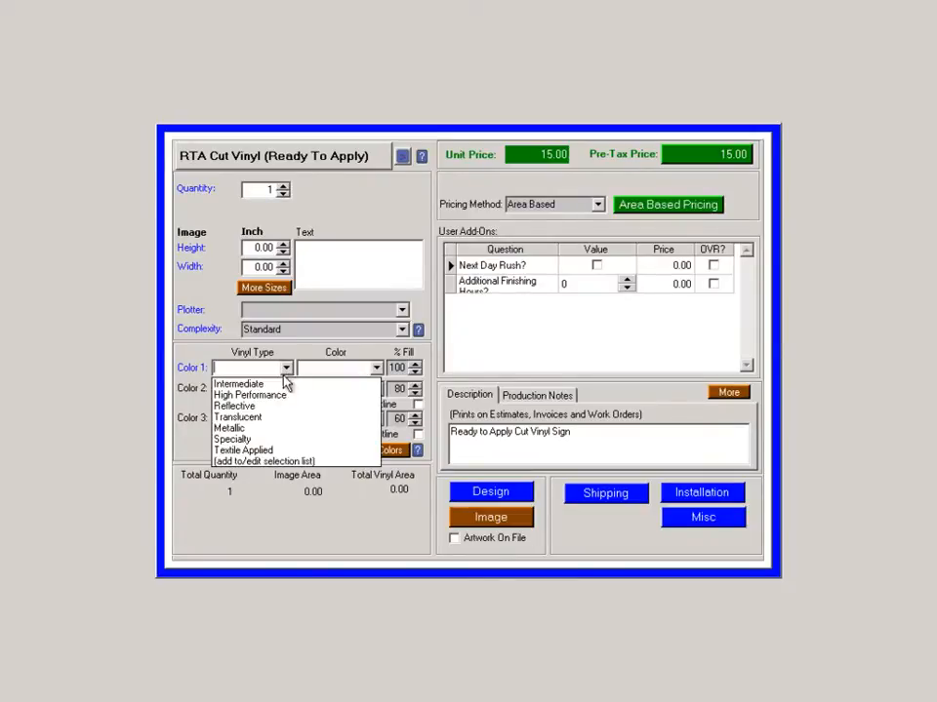
left_click(283, 380)
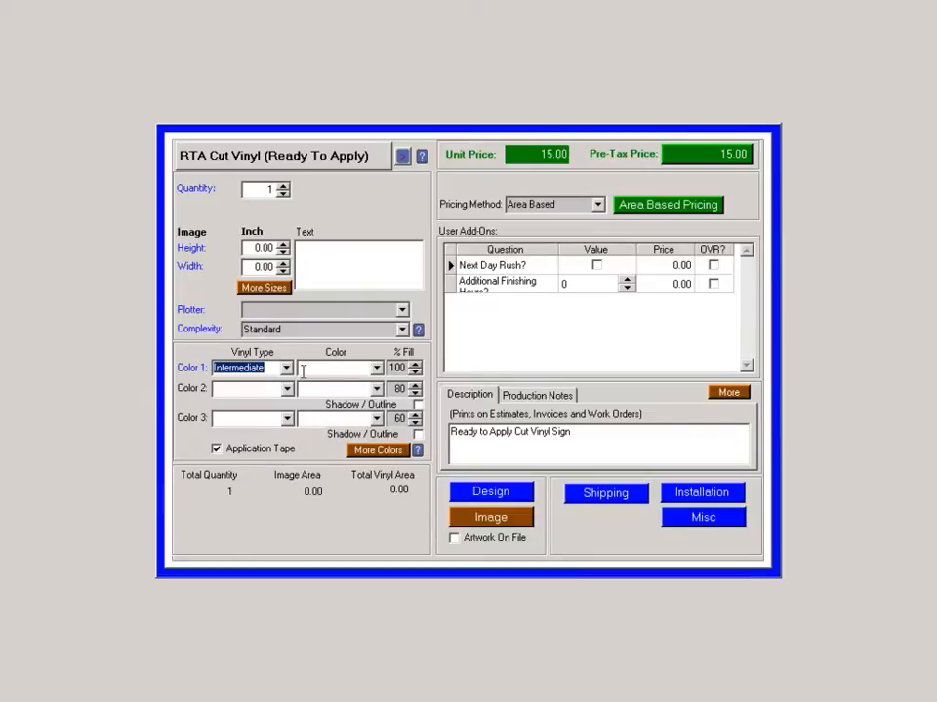
left_click(375, 369)
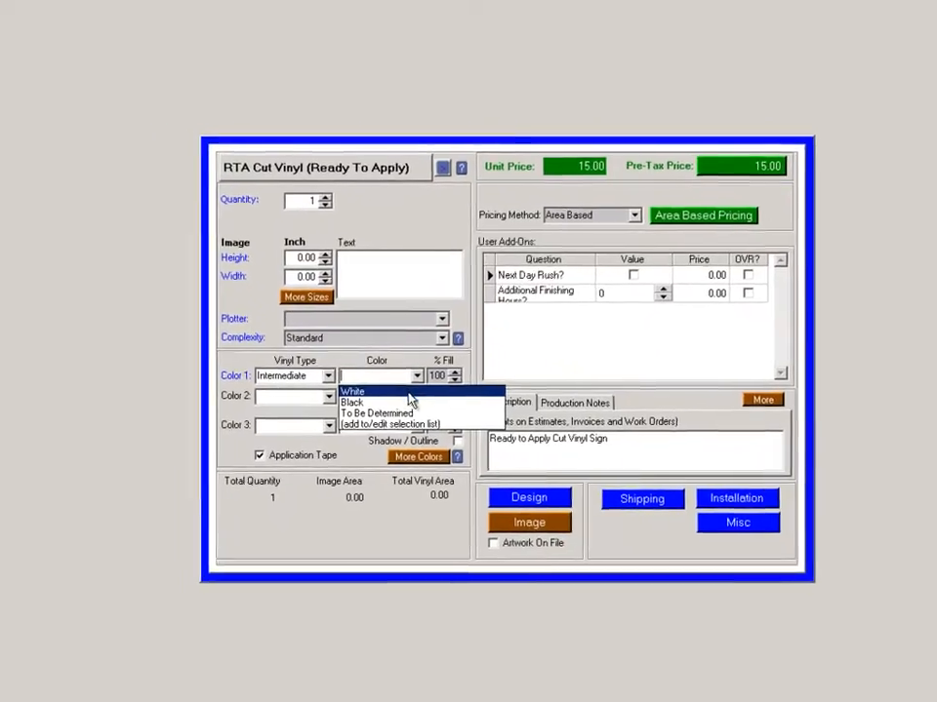
left_click(458, 432)
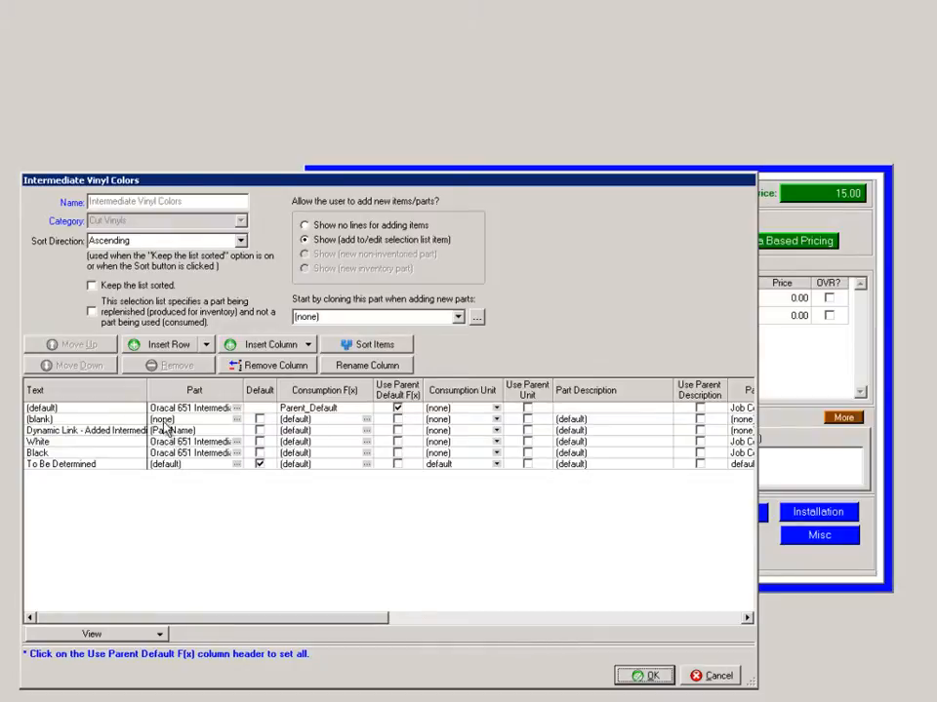
- Try adding a Blue row linked to the Oracal Intermediate Colors part in the Intermediate Vinyl Colors list, discarding the list changes
left_click(178, 350)
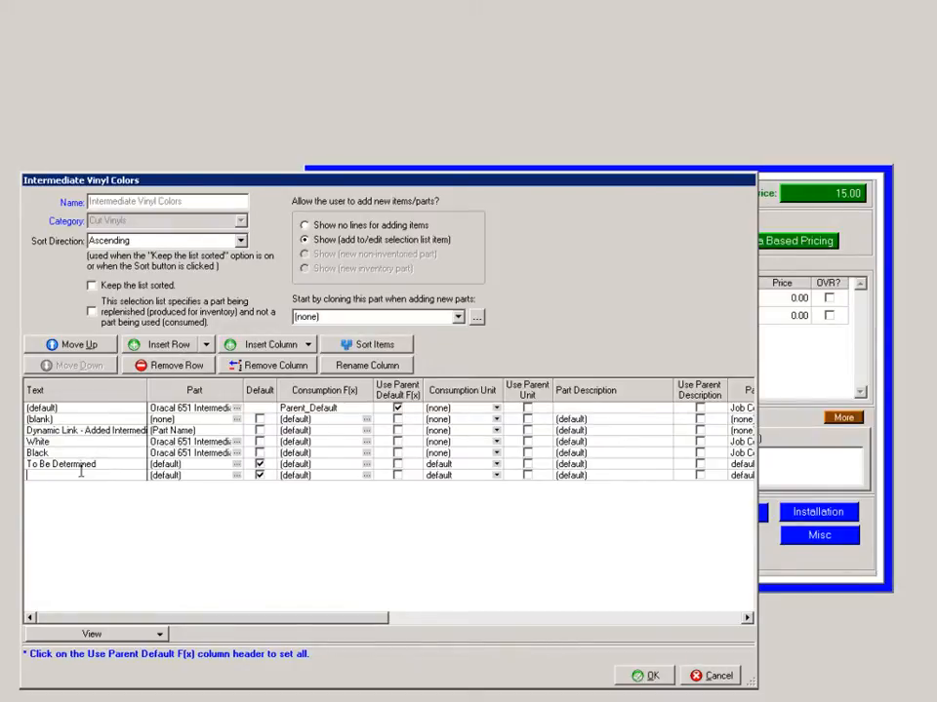
type("Blue")
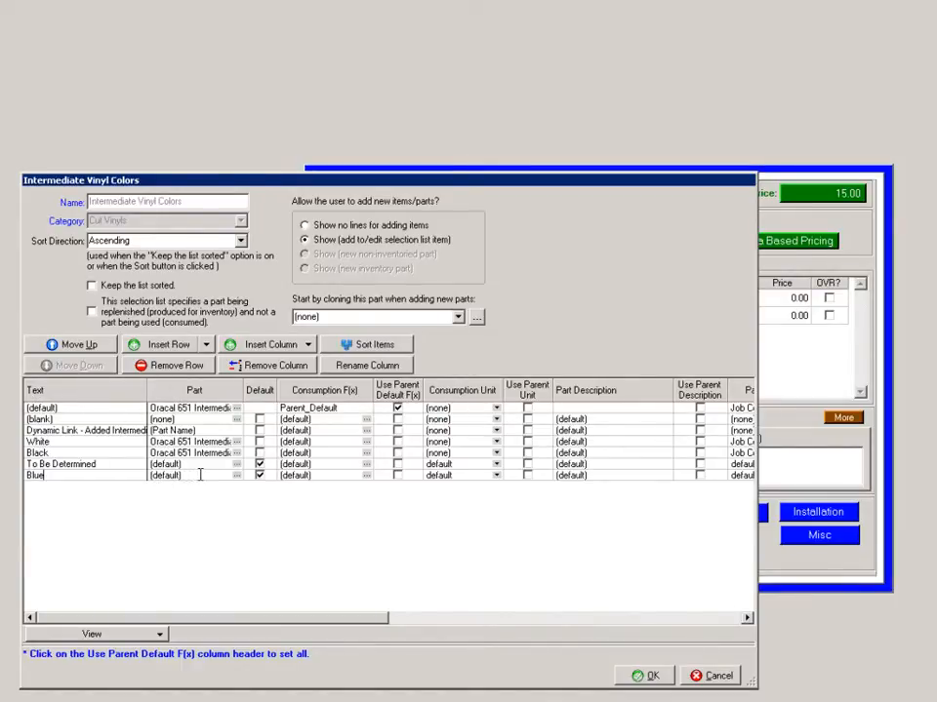
left_click(236, 477)
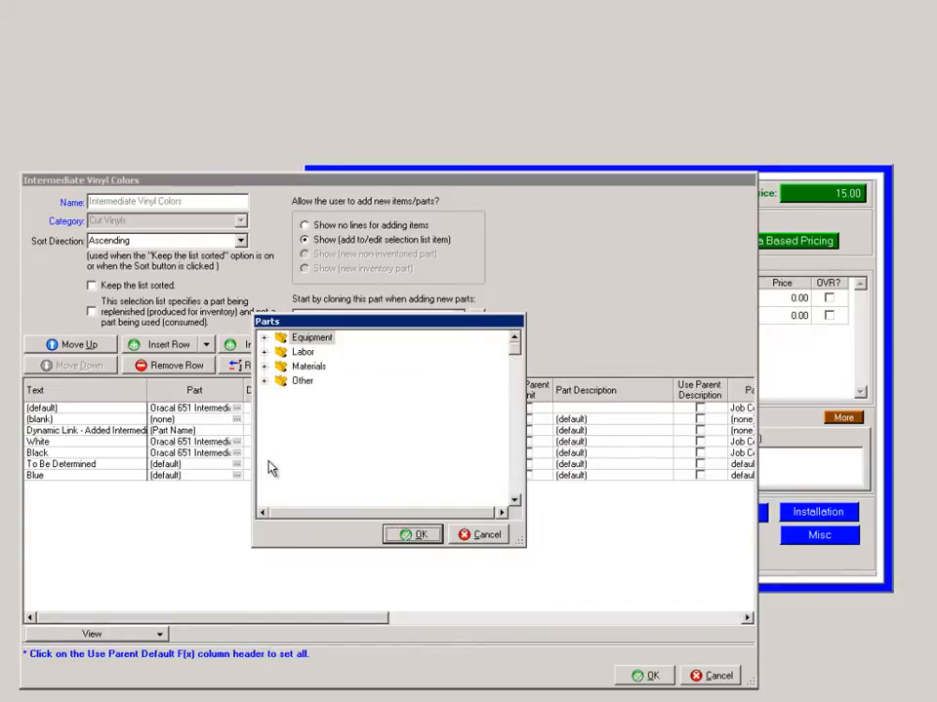
left_click(266, 367)
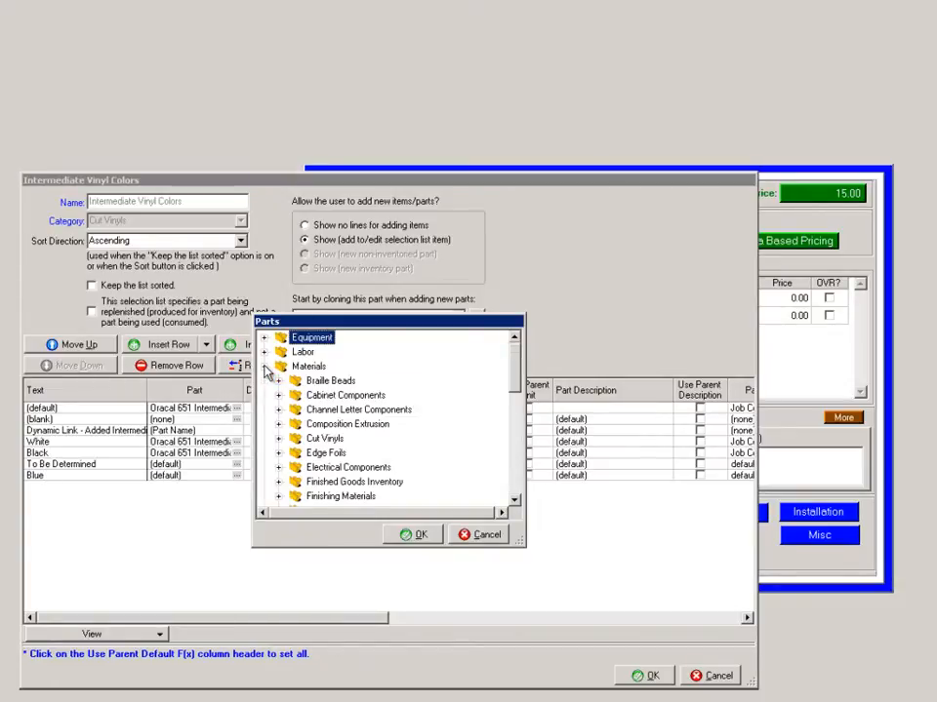
left_click(280, 440)
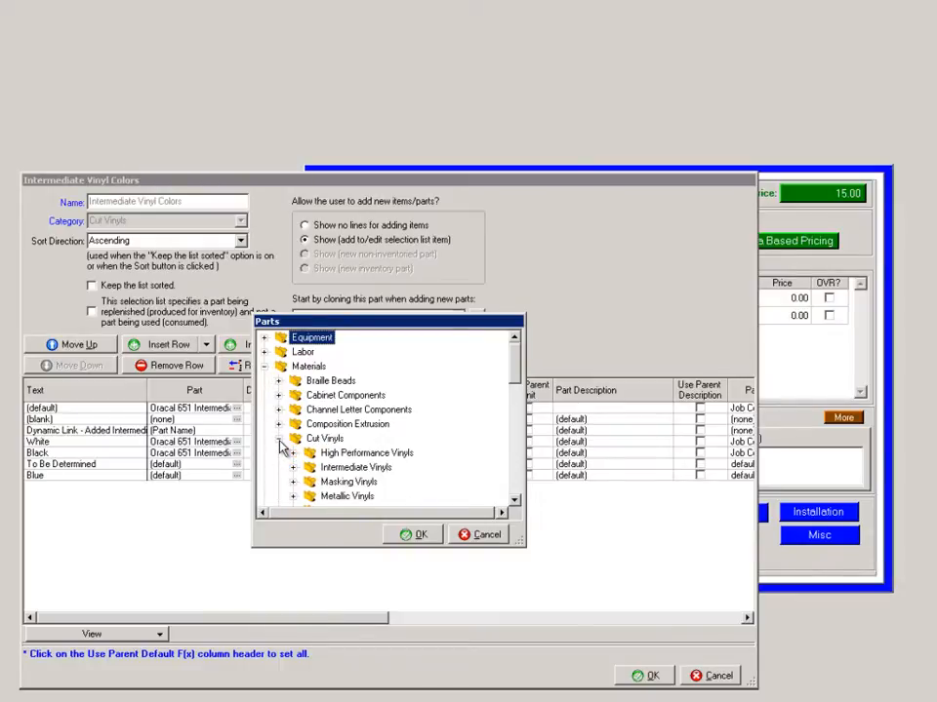
left_click(293, 467)
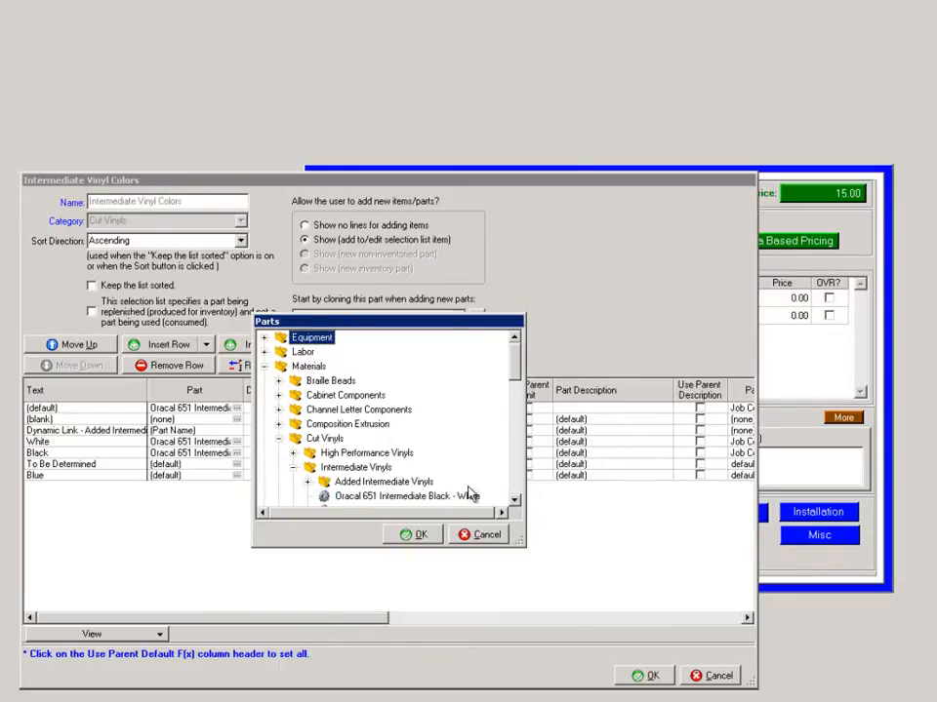
scroll(439, 493, "down", 1)
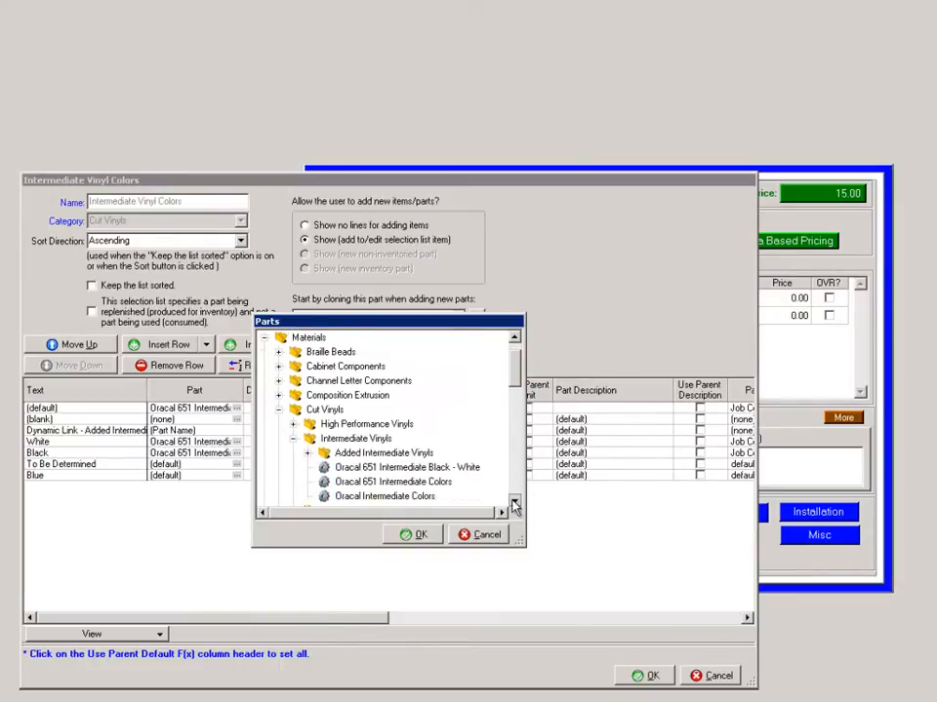
left_click(395, 488)
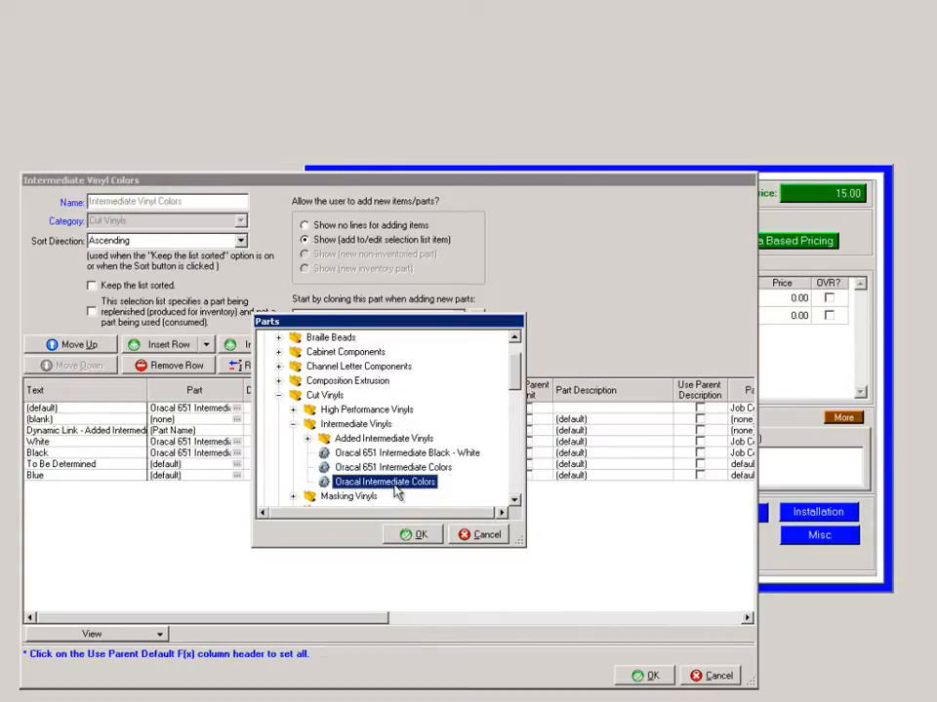
left_click(412, 535)
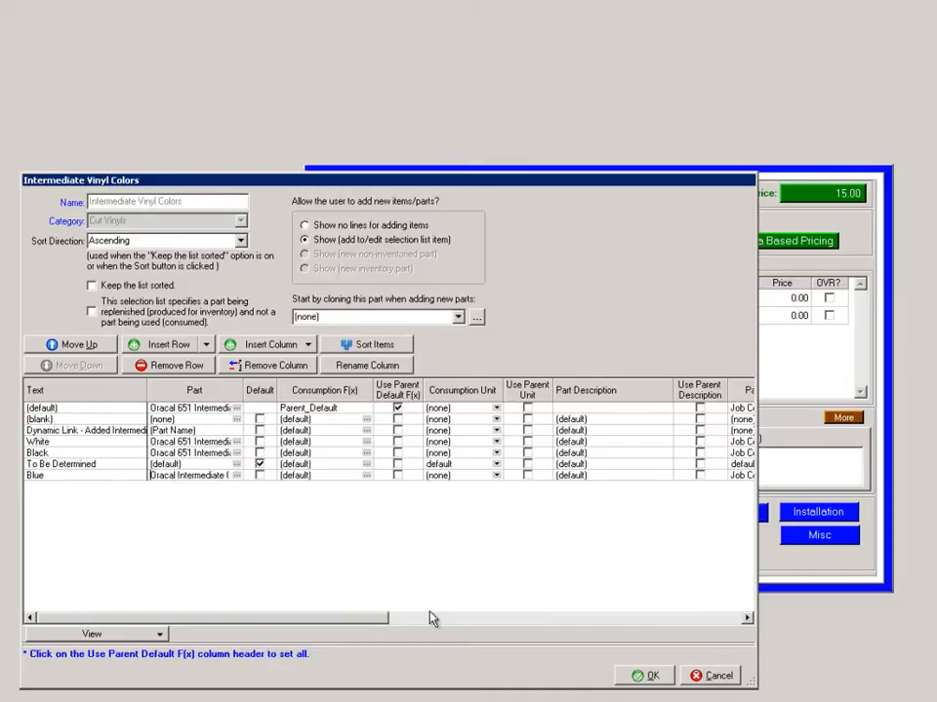
left_click(713, 675)
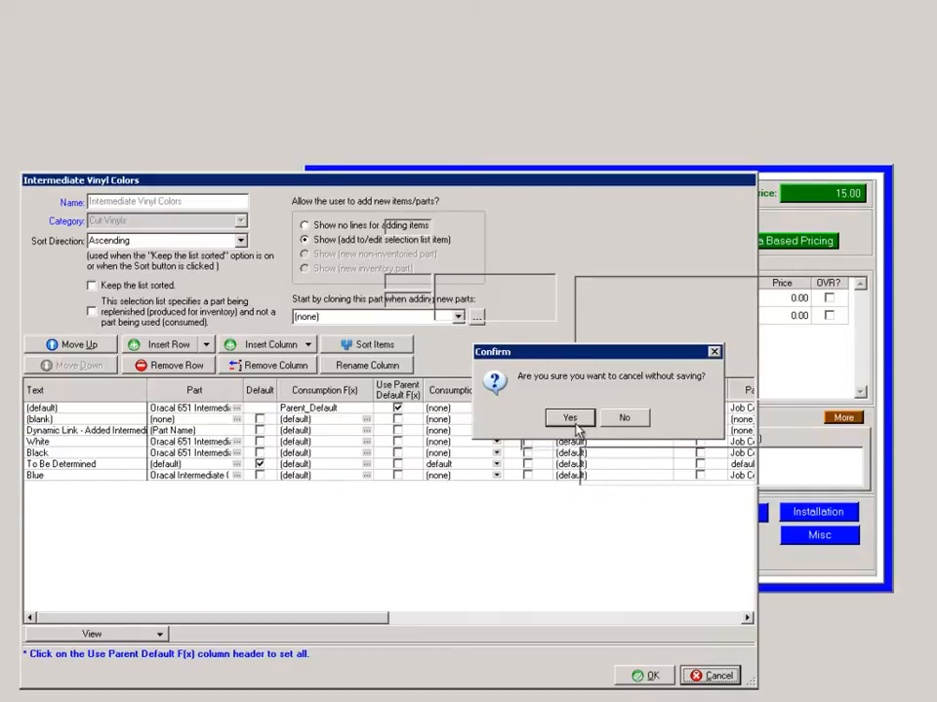
left_click(574, 360)
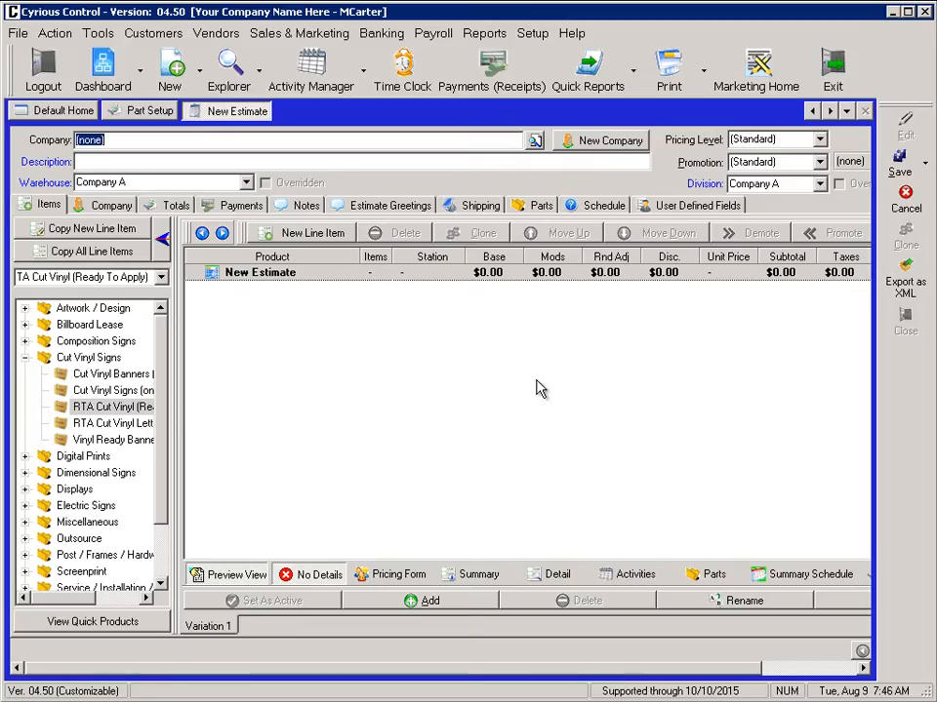
- Return to the part setup and clone the Oracal 651 Intermediate Black - White part
left_click(156, 111)
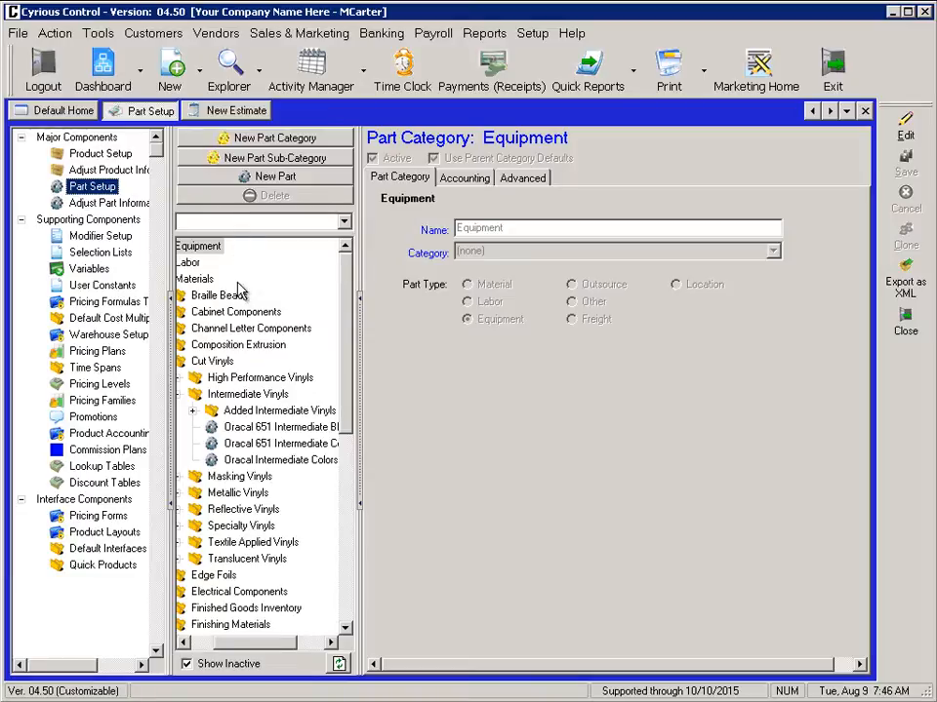
left_click(272, 430)
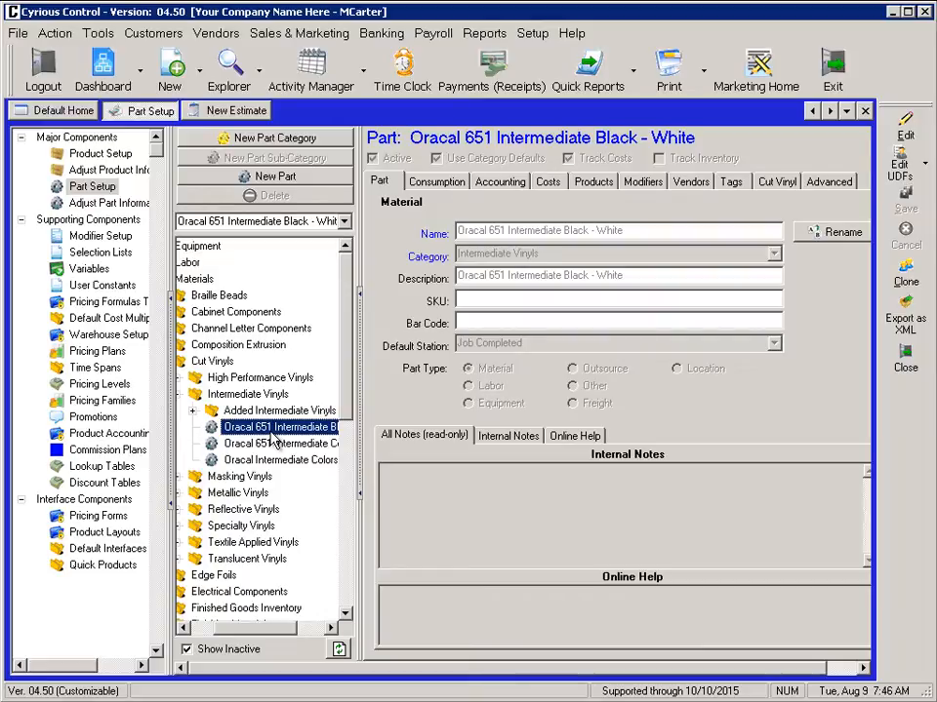
left_click(907, 278)
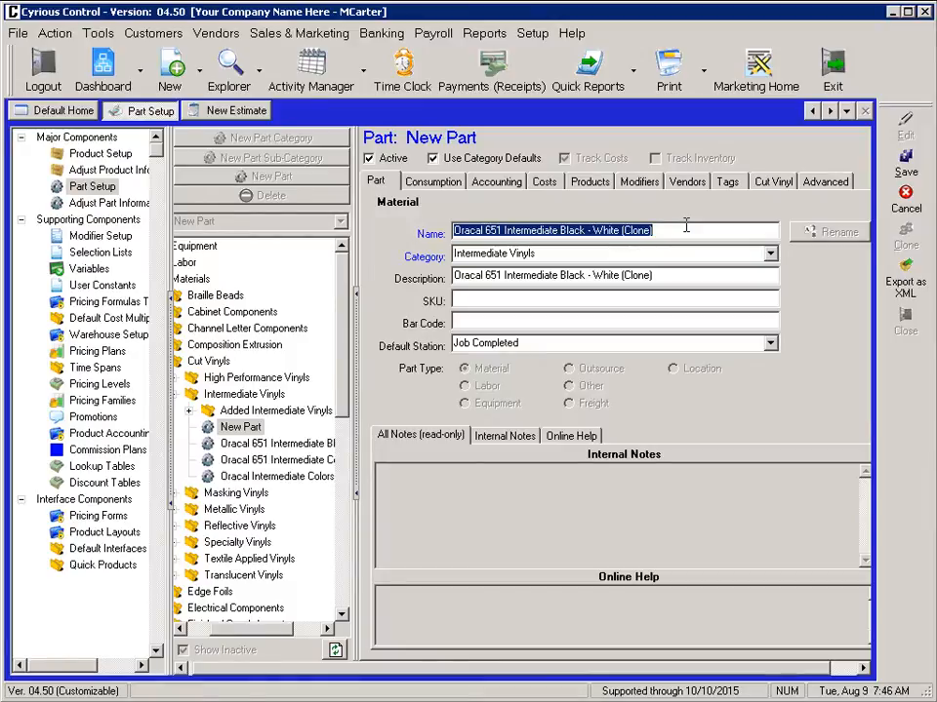
- Name the cloned part 3M iJ Frosted Blue Intermediate
key("BackSpace")
type("3M iJ F")
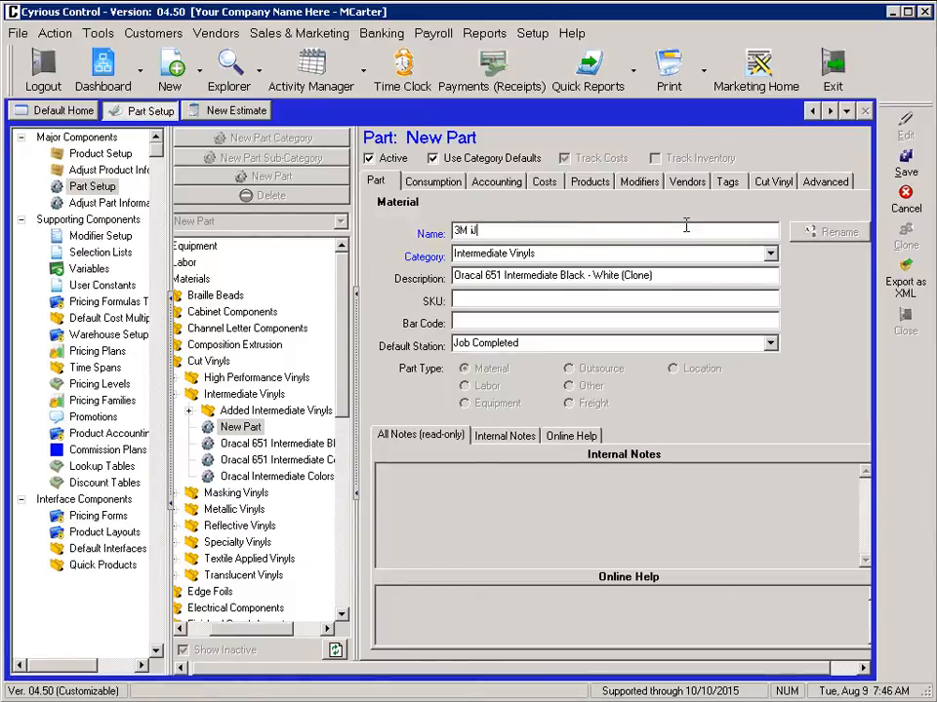
type("rosted Blue")
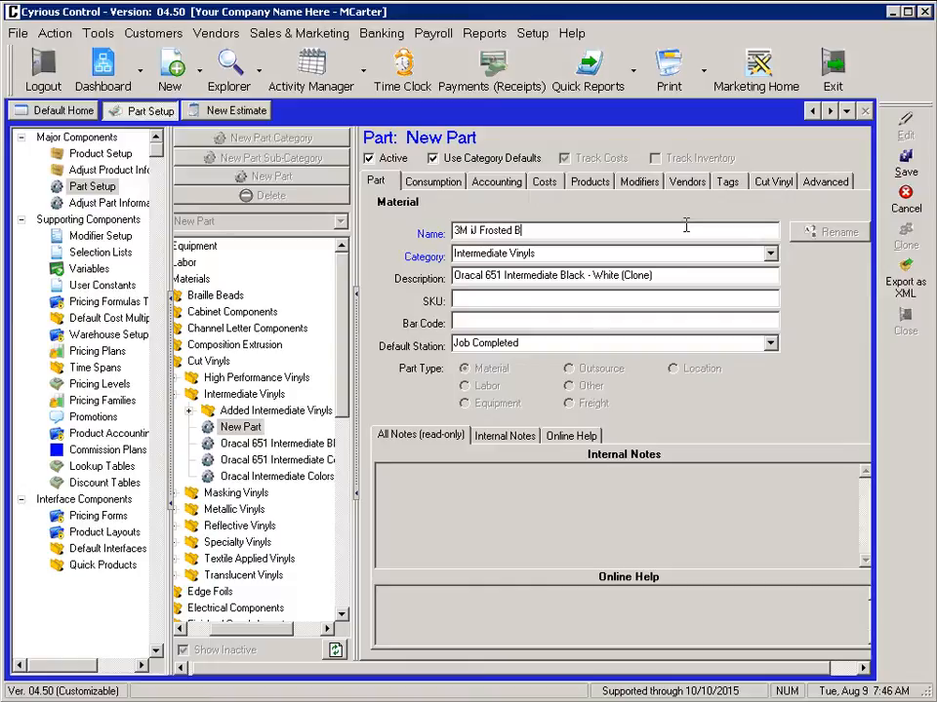
type(" Intermediate")
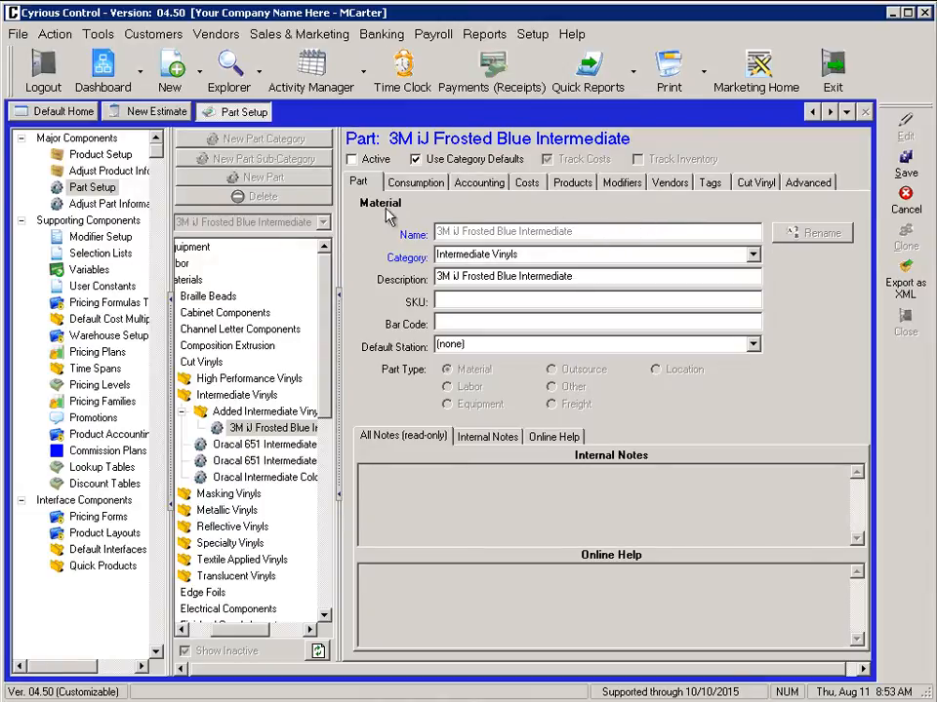
- Toggle the cloned part's active status, assign it to the Added Intermediate Vinyls category and save the part
left_click(352, 160)
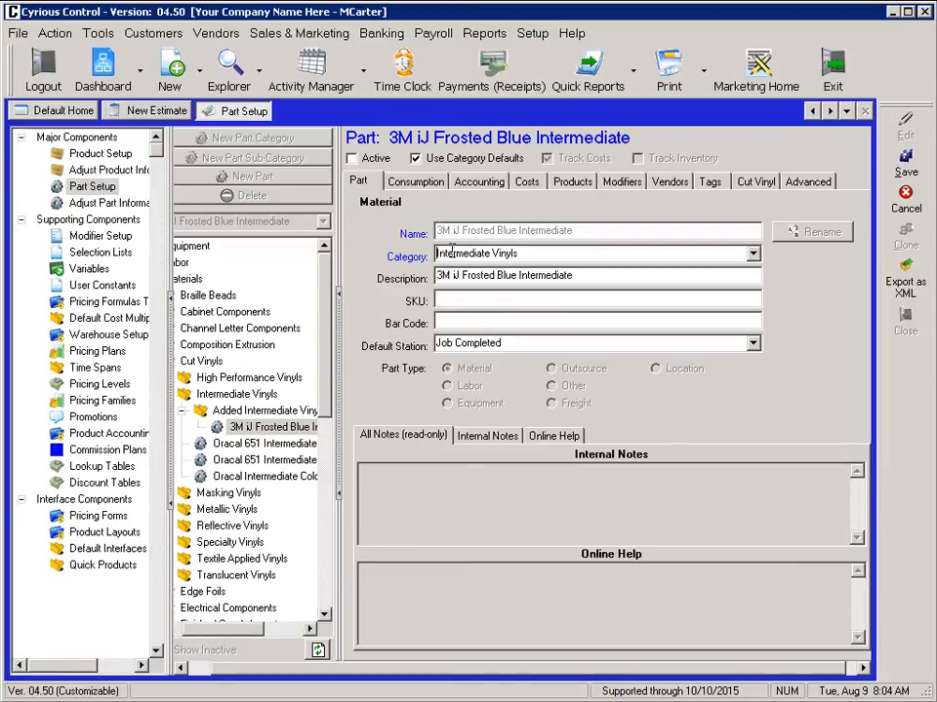
type("Added")
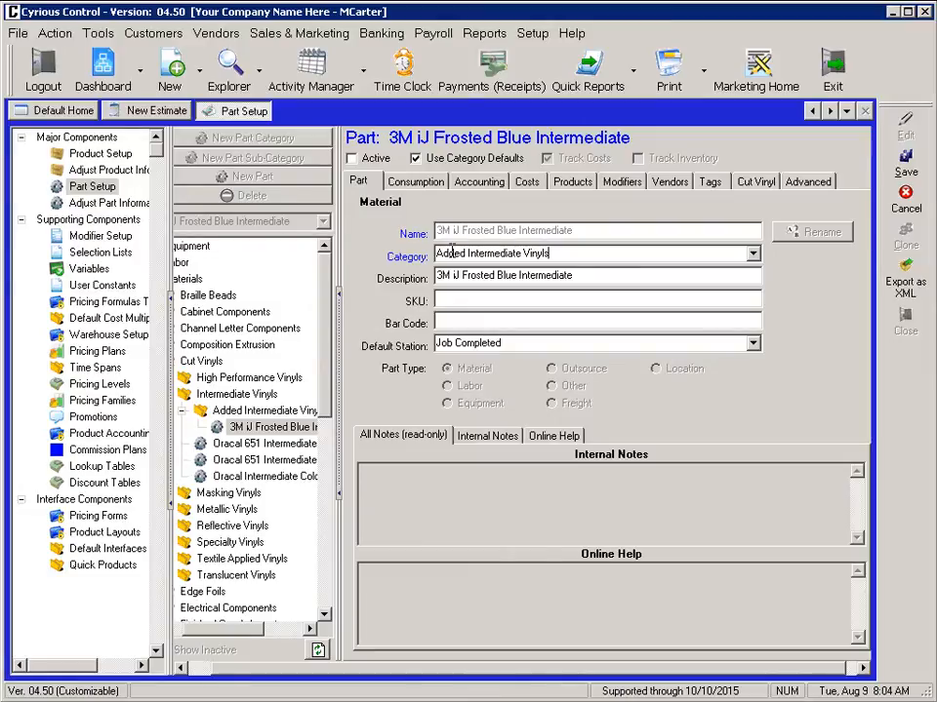
left_click(905, 161)
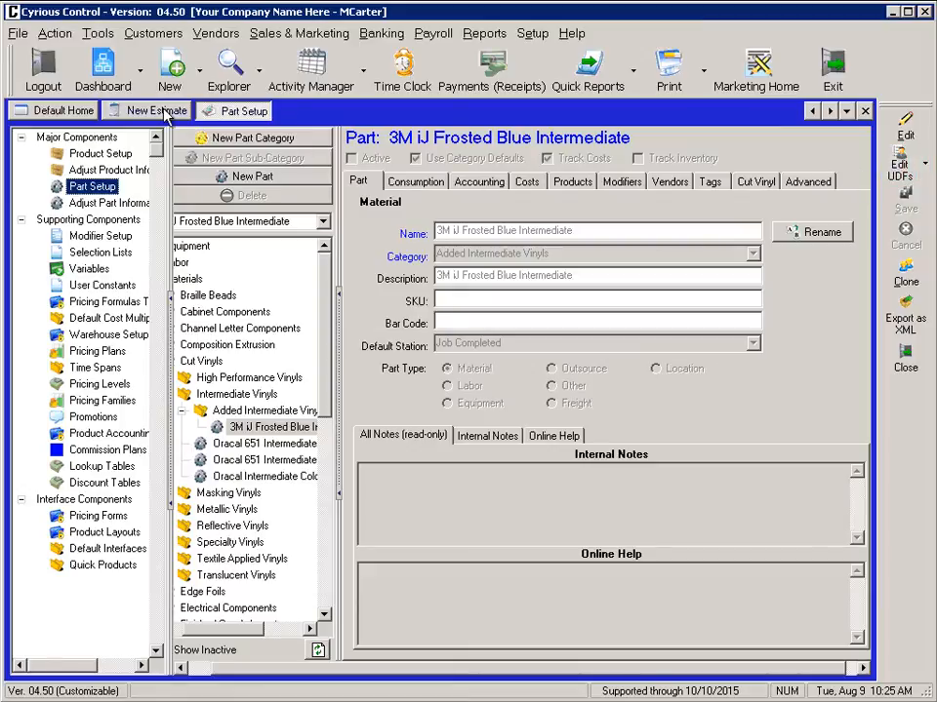
- Add an RTA Cut Vinyl (Ready To Apply) item to the new estimate, with Color 1's vinyl type set to Intermediate, and show its color choices
left_click(164, 114)
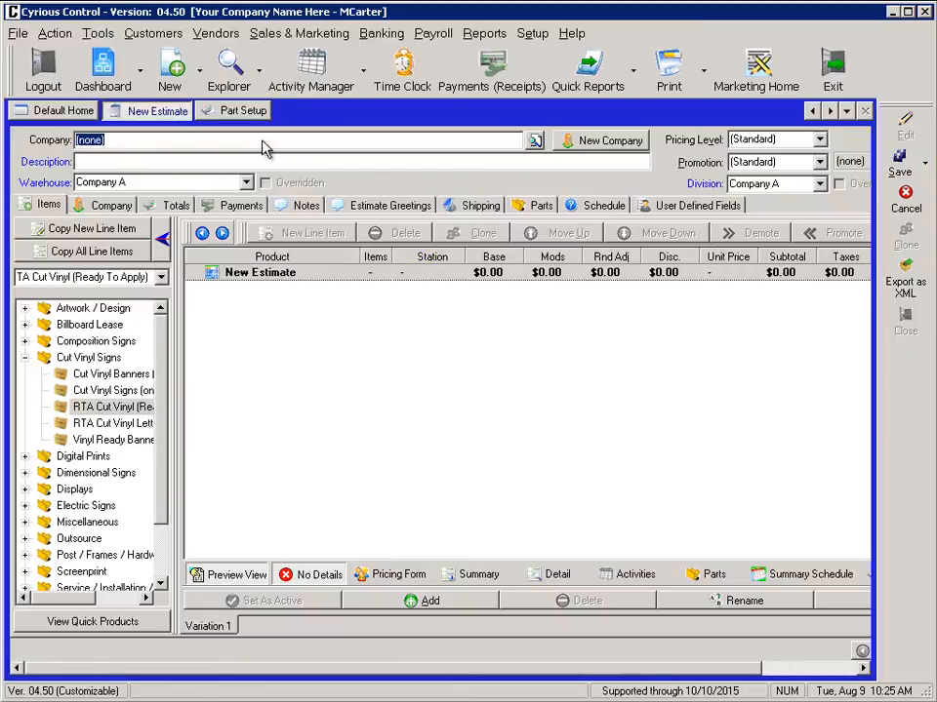
double_click(133, 413)
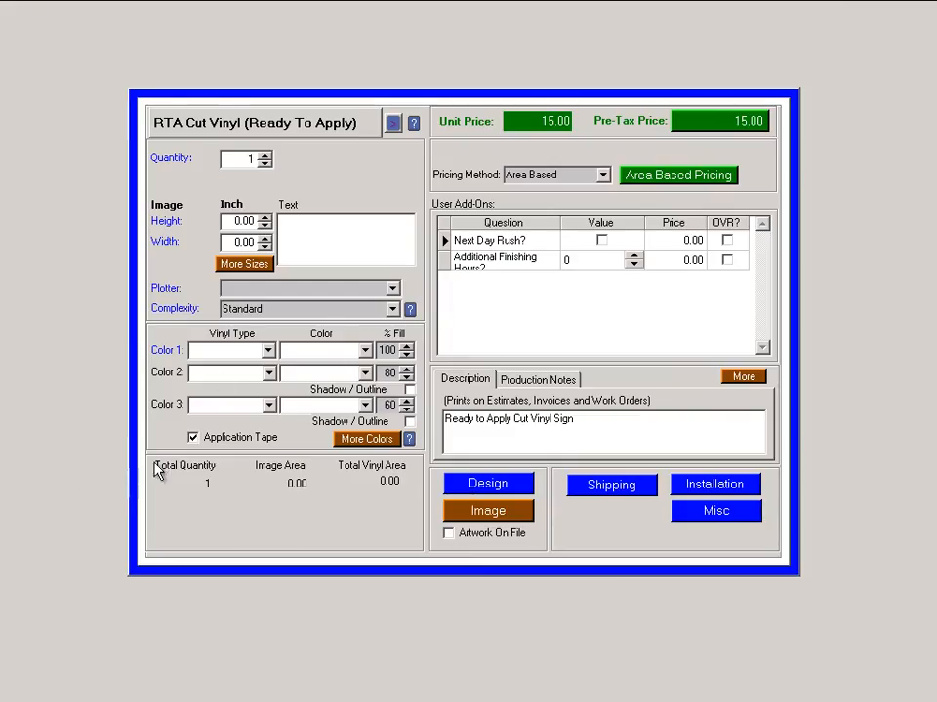
left_click(269, 351)
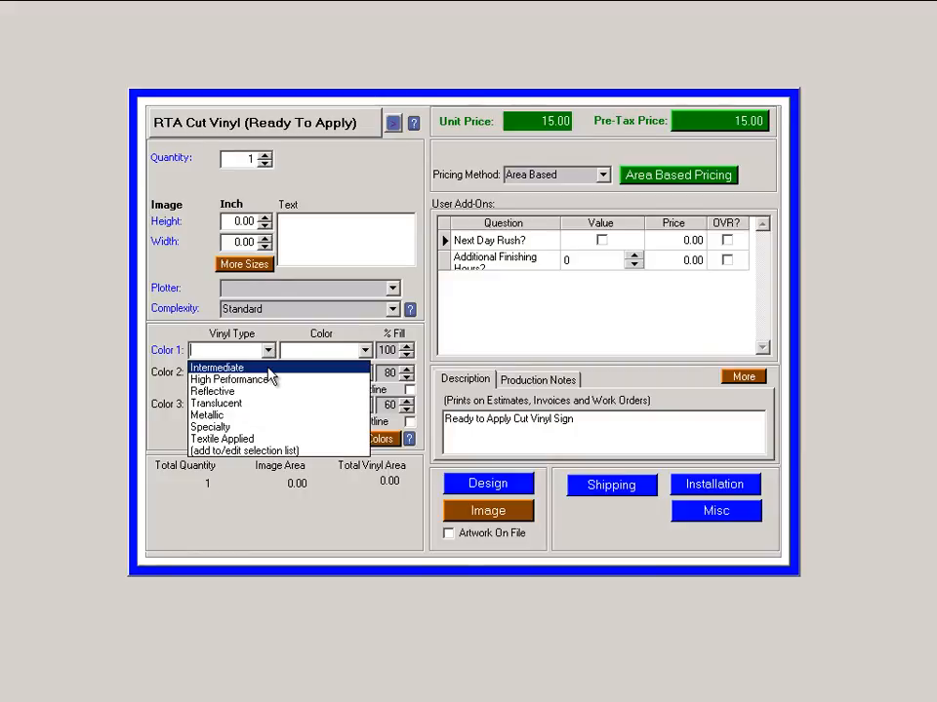
left_click(267, 367)
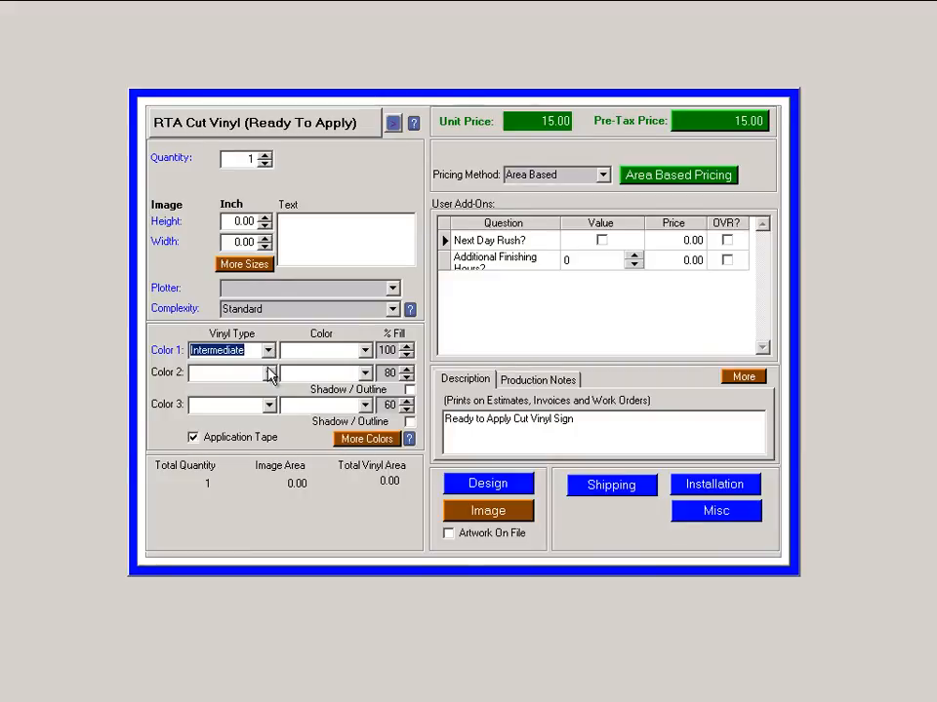
left_click(368, 351)
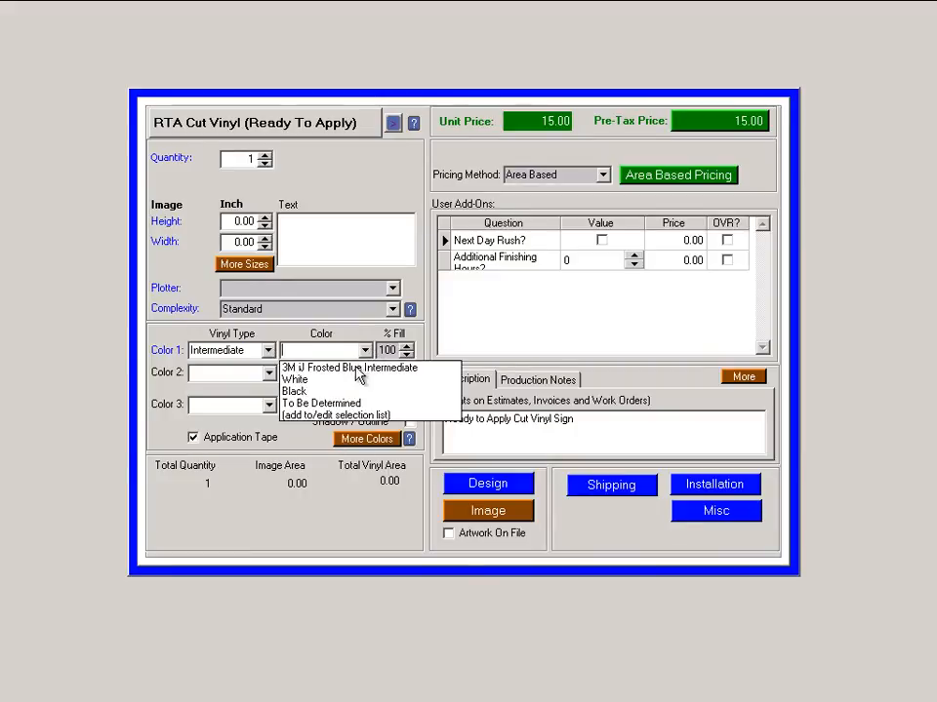